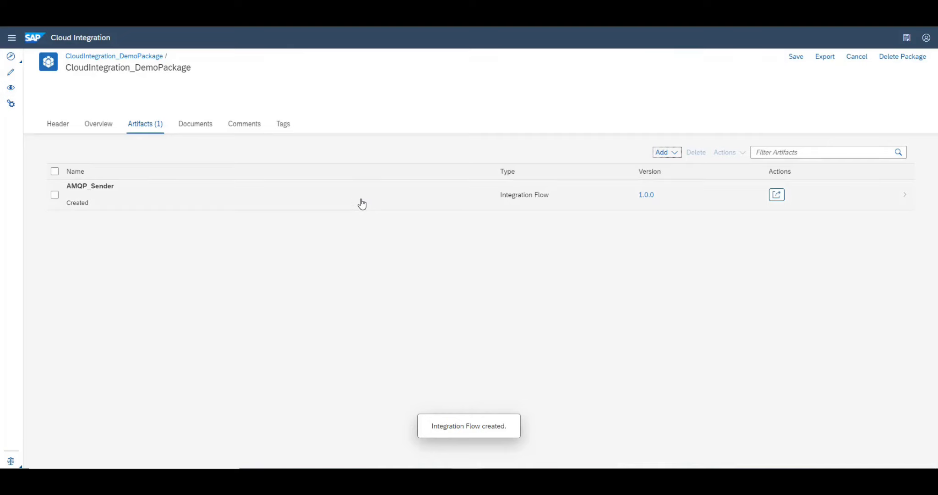
Open the AMQP_Sender integration flow, expand its properties area and put the flow in edit mode
{"action": "left_click", "coordinate": [362, 204]}
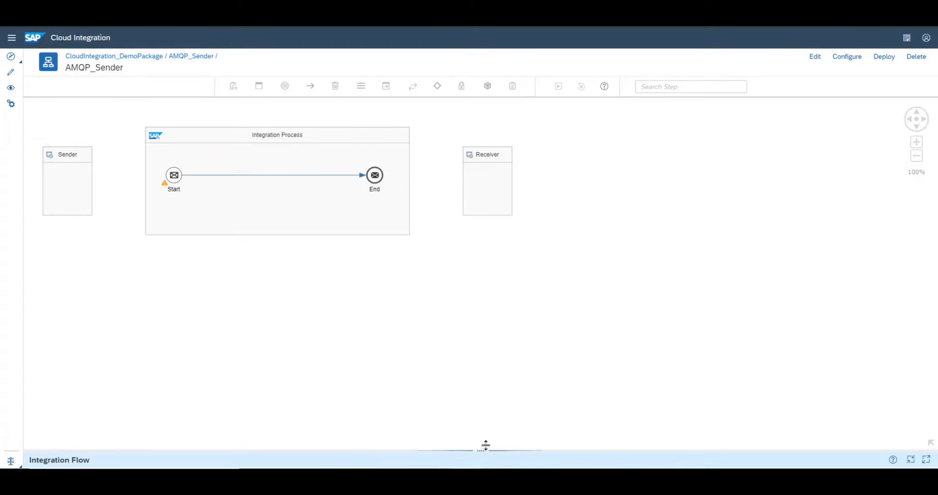
{"action": "left_click_drag", "start_coordinate": [481, 451], "coordinate": [479, 302]}
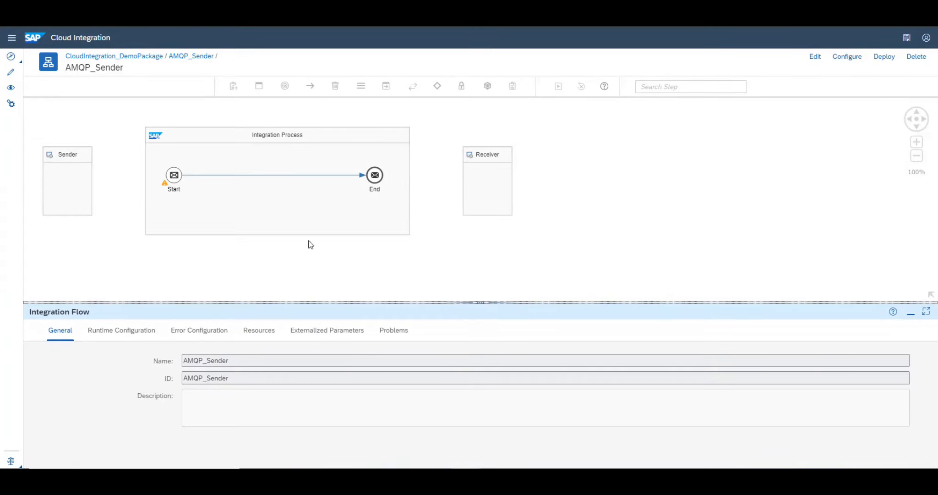
{"action": "left_click", "coordinate": [815, 56]}
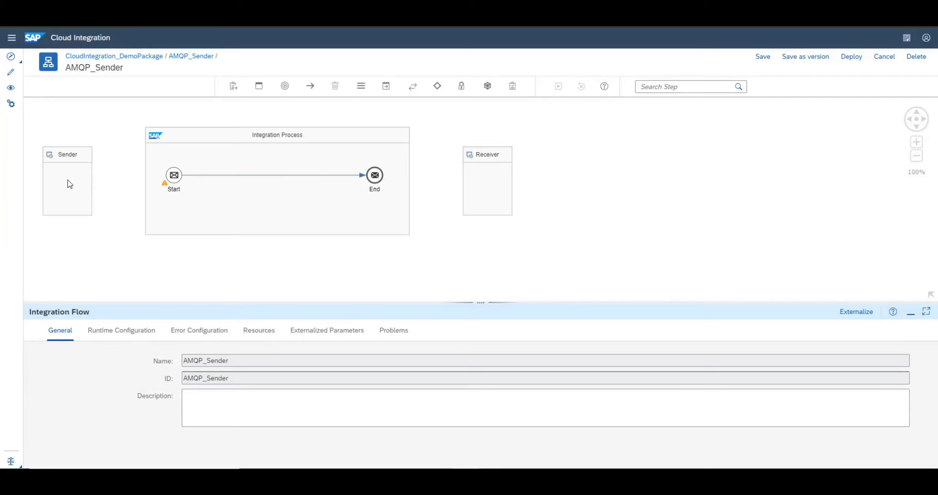
Connect the Sender participant to the Start event with an AMQP adapter using the WebSocket transport protocol
{"action": "left_click", "coordinate": [64, 178]}
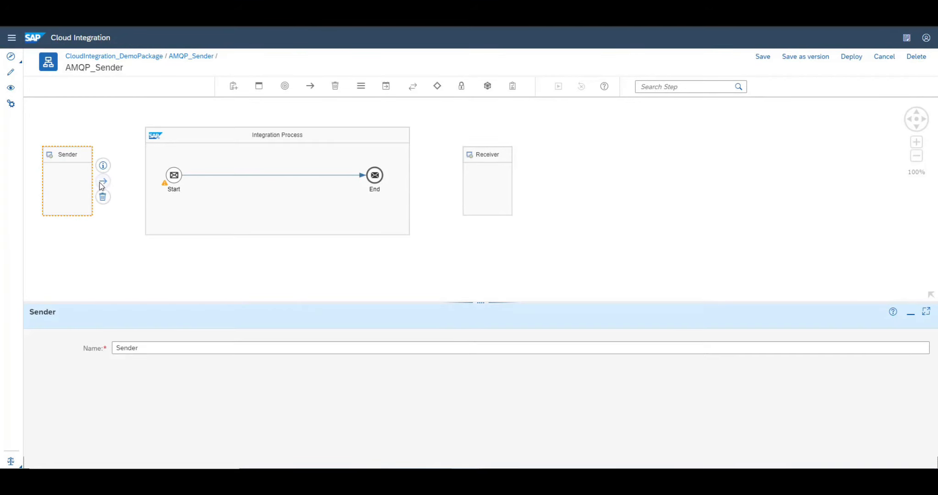
{"action": "left_click_drag", "start_coordinate": [100, 182], "coordinate": [175, 173]}
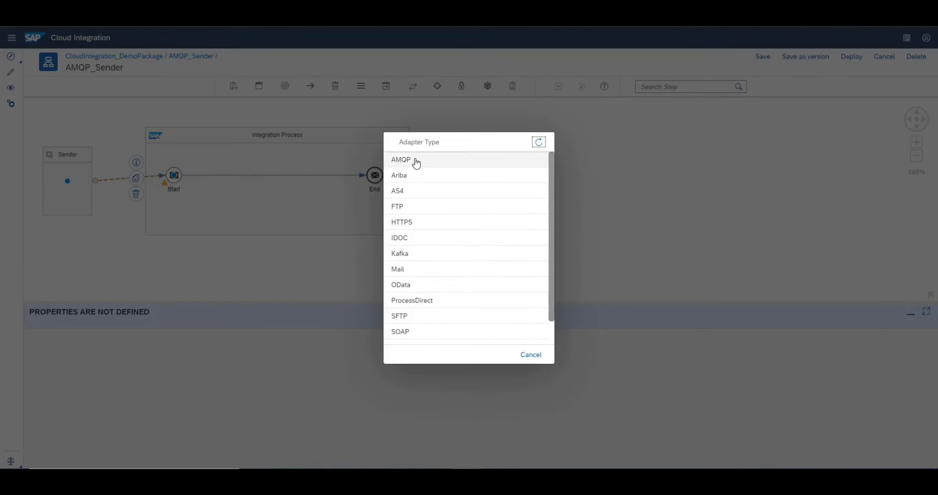
{"action": "left_click", "coordinate": [415, 161]}
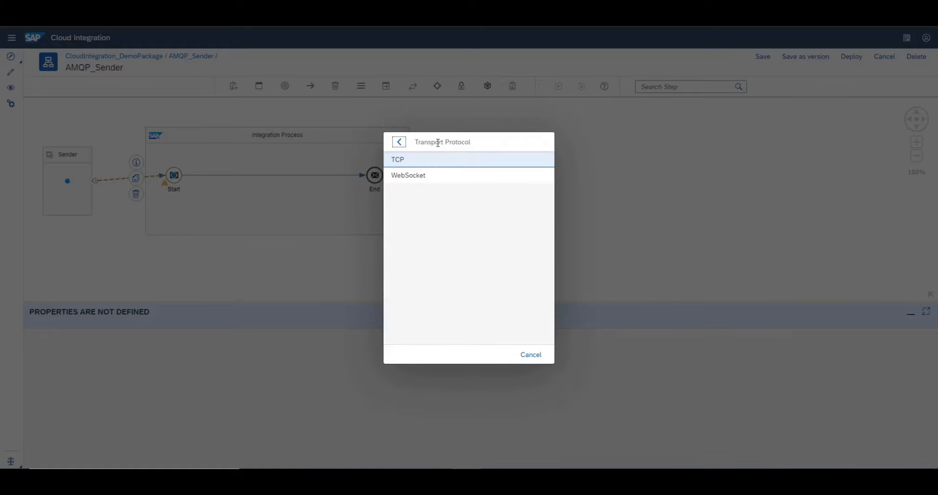
{"action": "left_click", "coordinate": [439, 176]}
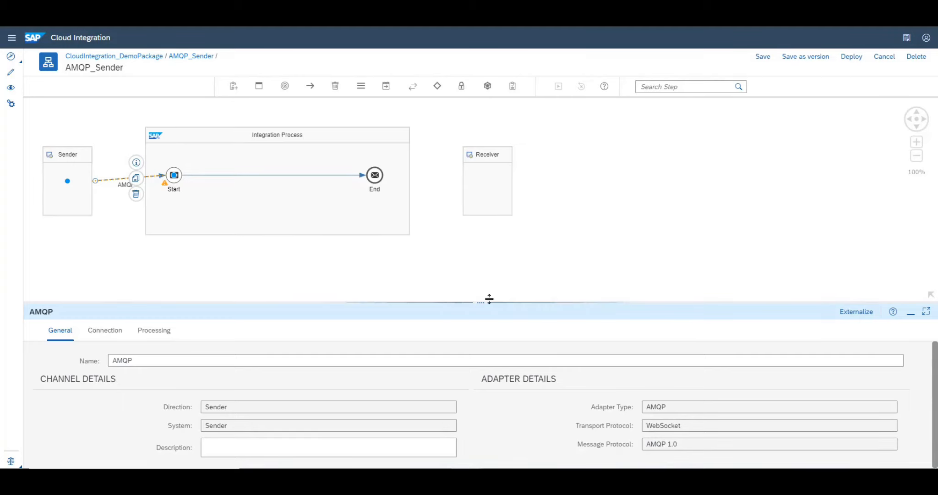
Set the authentication in the AMQP channel's connection details to OAuth2 Client Credentials
{"action": "left_click_drag", "start_coordinate": [489, 299], "coordinate": [488, 271]}
{"action": "left_click", "coordinate": [114, 302]}
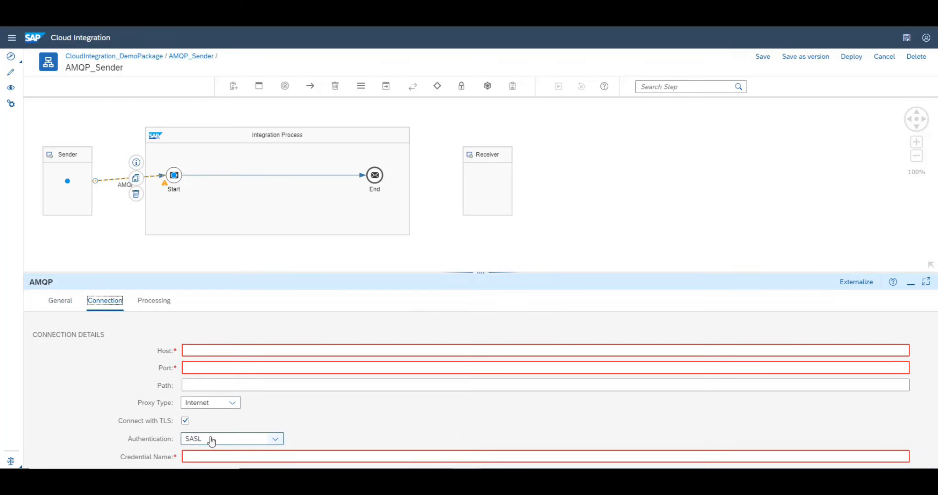
{"action": "left_click", "coordinate": [275, 438]}
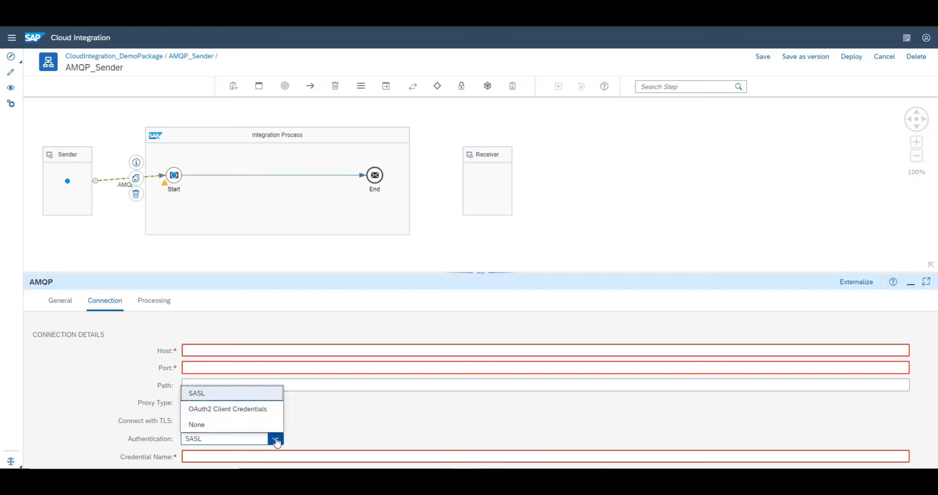
{"action": "left_click", "coordinate": [271, 416]}
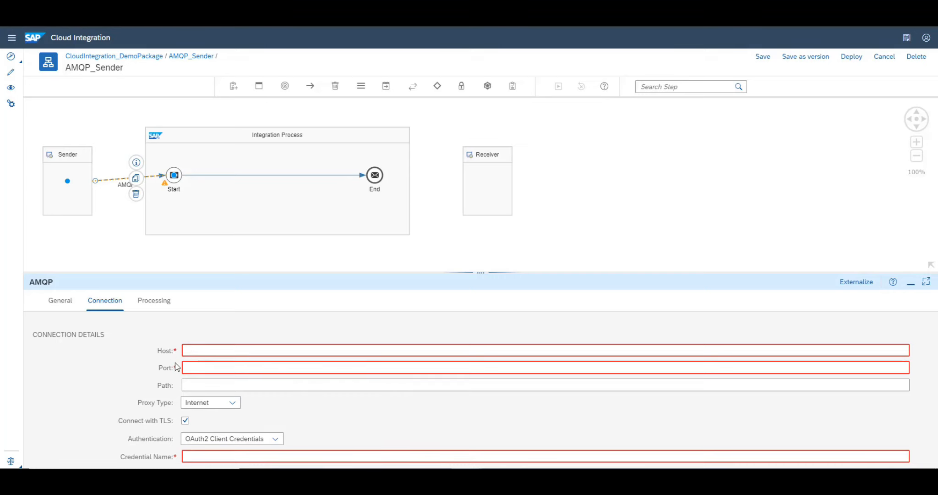
{"action": "left_click", "coordinate": [184, 383]}
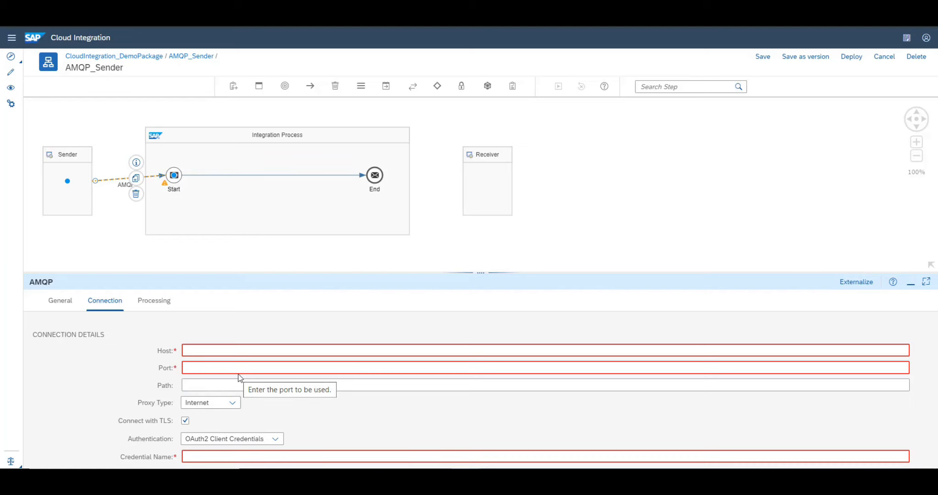
Switch to SAP BTP Cockpit and copy the amqp10ws messaging URI without its wss:// prefix from the lkmbtpem instance credentials
{"action": "key", "text": "alt+Tab"}
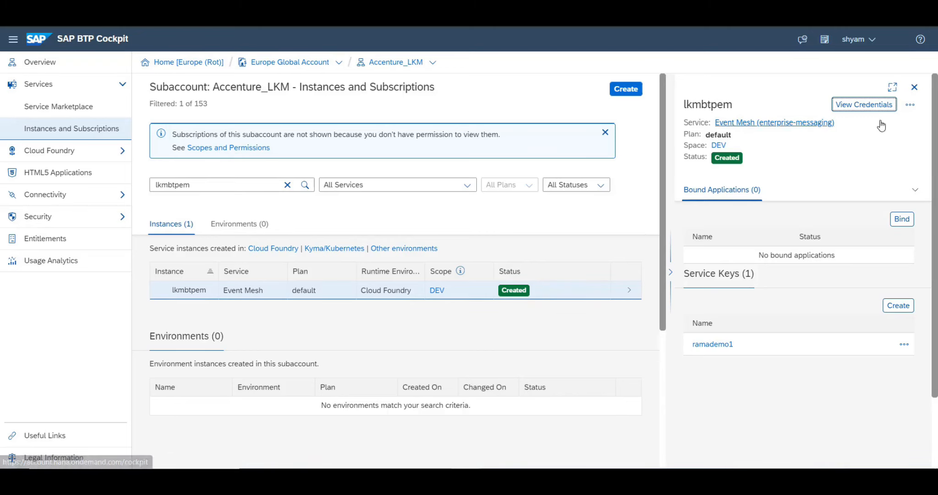
{"action": "left_click", "coordinate": [864, 108]}
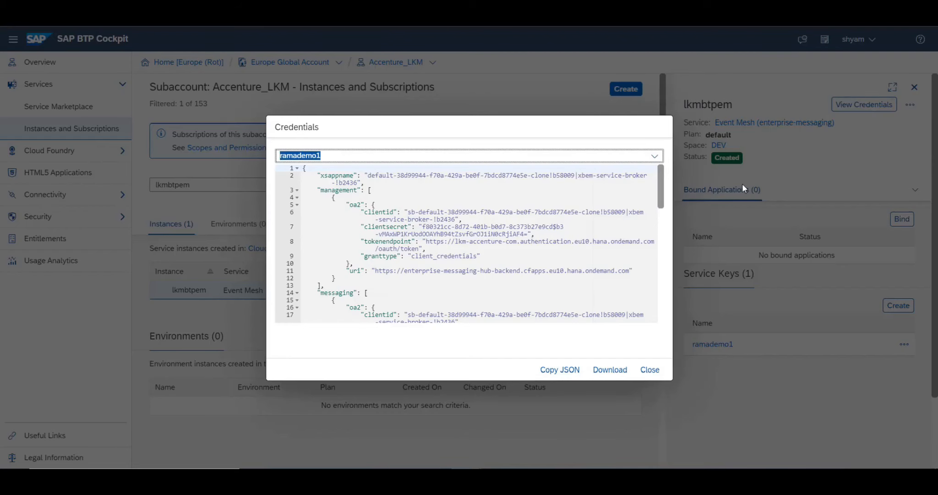
{"action": "left_click_drag", "start_coordinate": [664, 195], "coordinate": [665, 224]}
{"action": "left_click", "coordinate": [333, 173]}
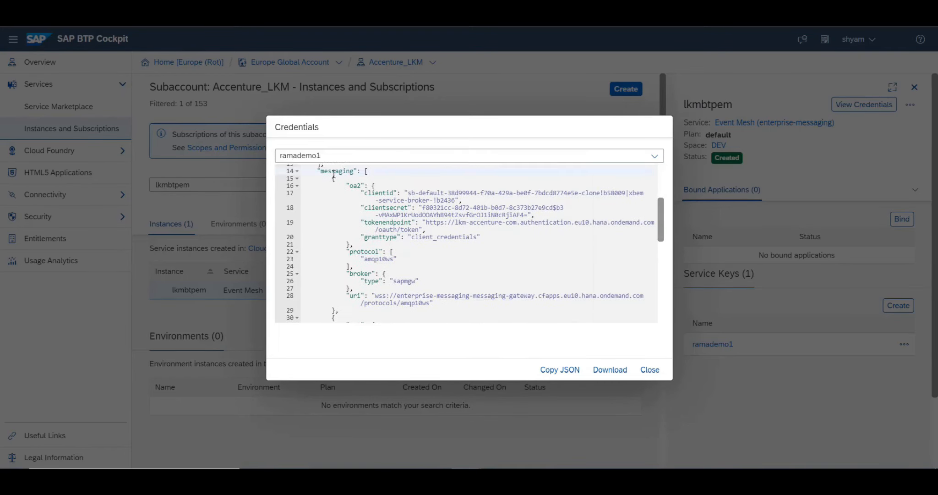
{"action": "double_click", "coordinate": [334, 174]}
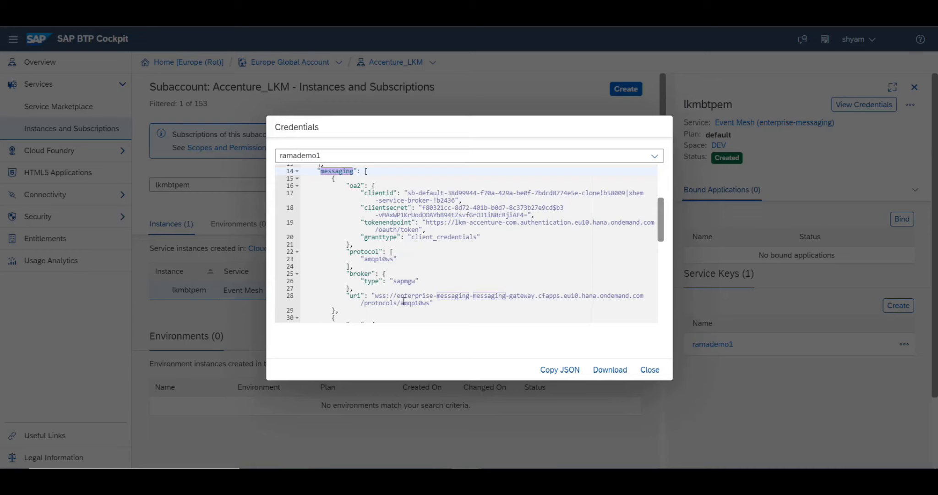
{"action": "left_click_drag", "start_coordinate": [398, 298], "coordinate": [429, 305]}
{"action": "key", "text": "ctrl+c"}
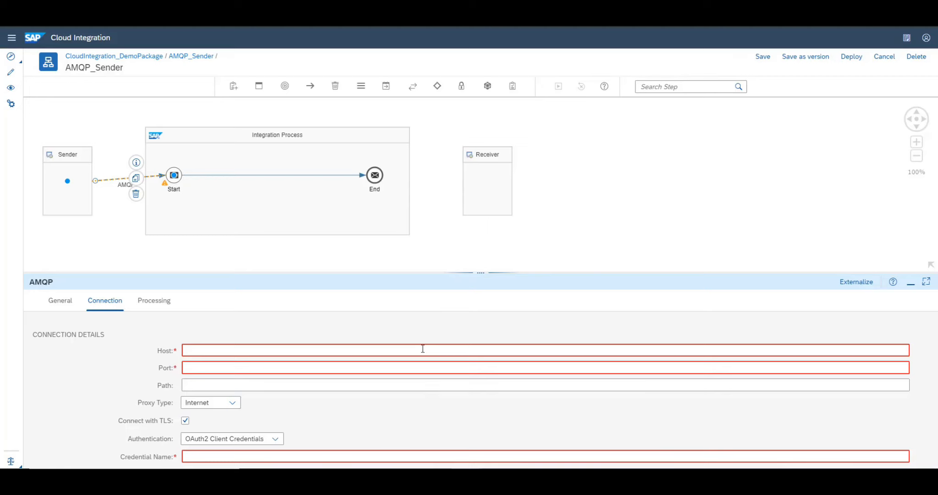
In Cloud Integration, set the AMQP host to enterprise-messaging-messaging-gateway.cfapps.eu10.hana.ondemand.com, the path to /protocols/amqp10ws and the port to 443
{"action": "left_click", "coordinate": [423, 349]}
{"action": "key", "text": "ctrl+v"}
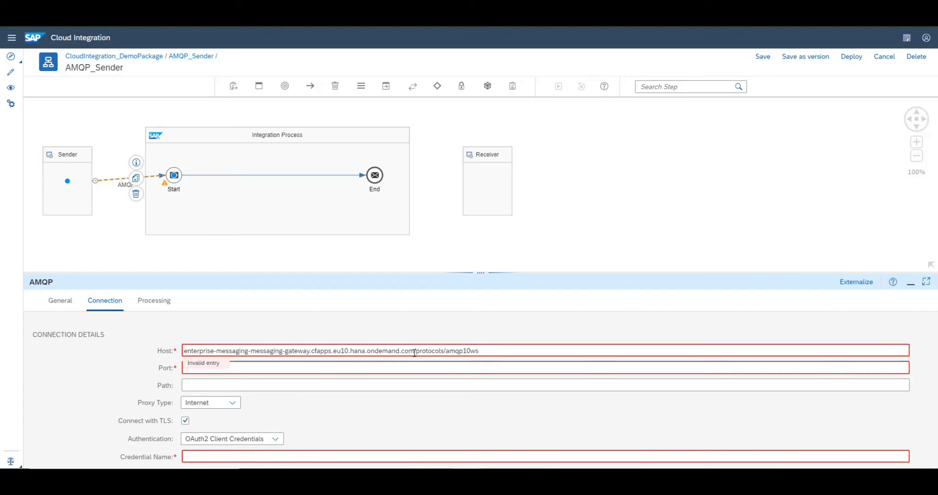
{"action": "left_click_drag", "start_coordinate": [414, 351], "coordinate": [496, 349]}
{"action": "key", "text": "ctrl+c"}
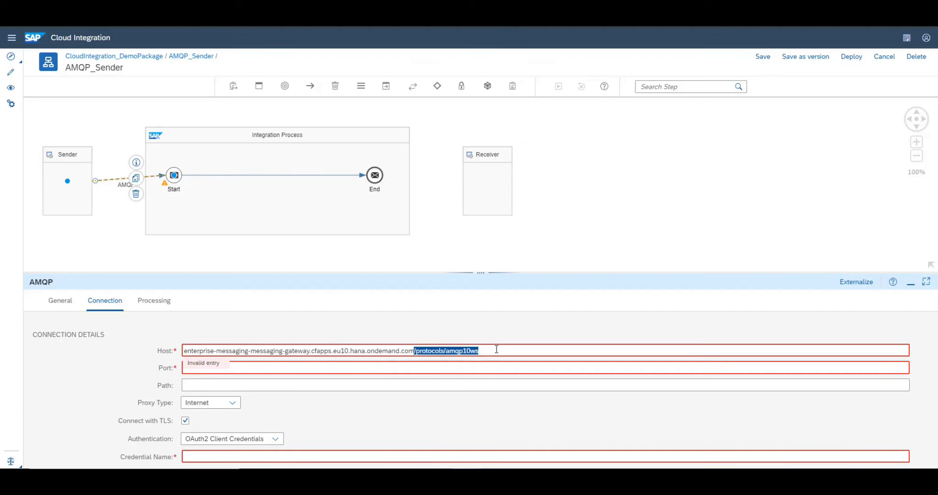
{"action": "key", "text": "BackSpace"}
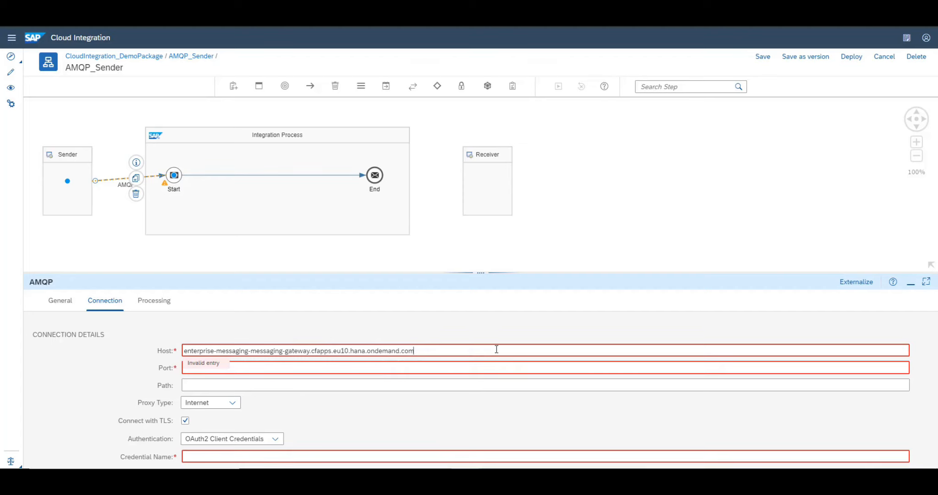
{"action": "left_click", "coordinate": [463, 385]}
{"action": "key", "text": "ctrl+v"}
{"action": "left_click", "coordinate": [422, 367]}
{"action": "type", "text": "443"}
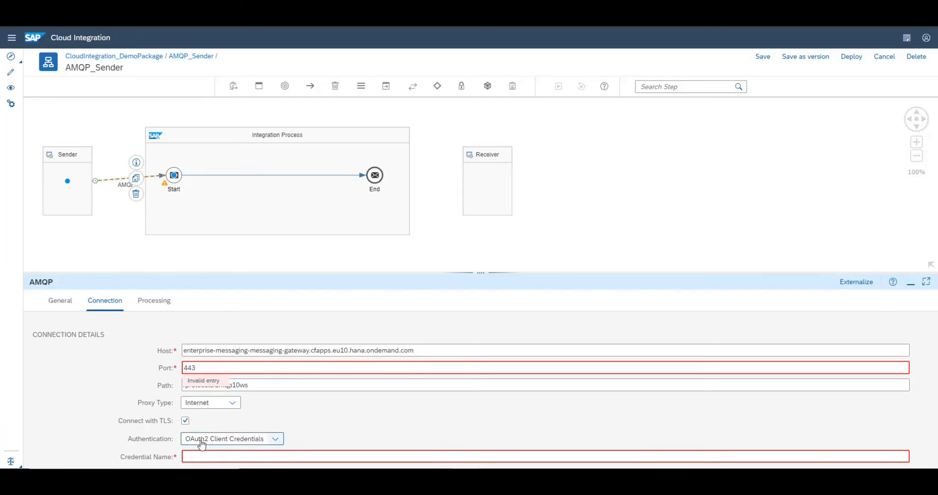
Copy the AMQPCredential name from the deployed security material into the channel's credential name, then save the integration flow from the processing settings
{"action": "mouse_move", "coordinate": [248, 443]}
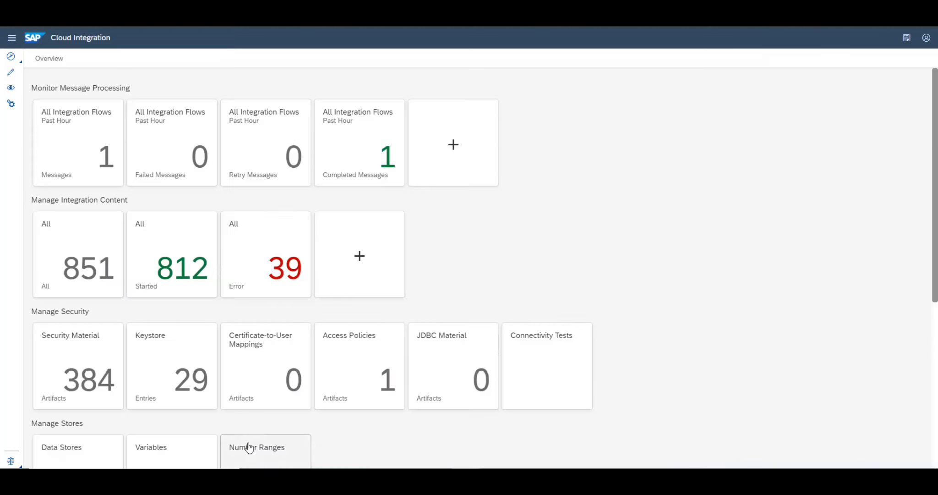
{"action": "left_click", "coordinate": [87, 340]}
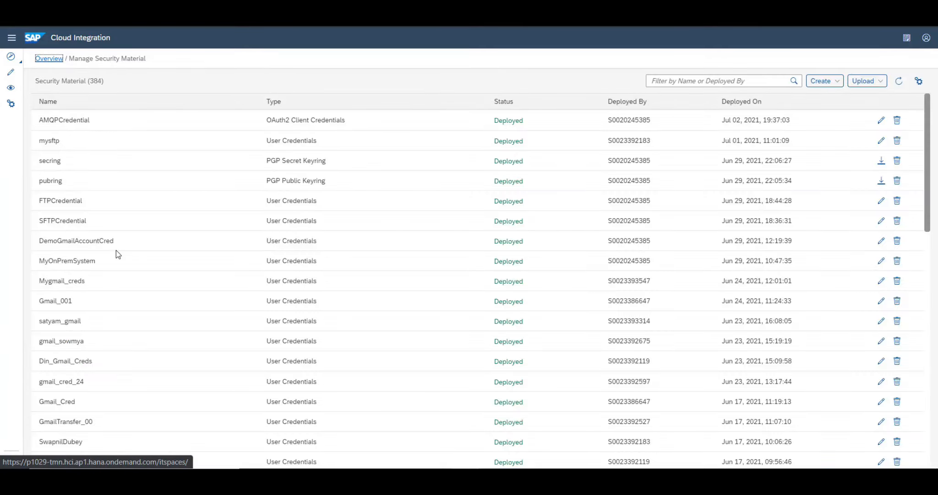
{"action": "left_click_drag", "start_coordinate": [91, 121], "coordinate": [40, 124]}
{"action": "key", "text": "ctrl+c"}
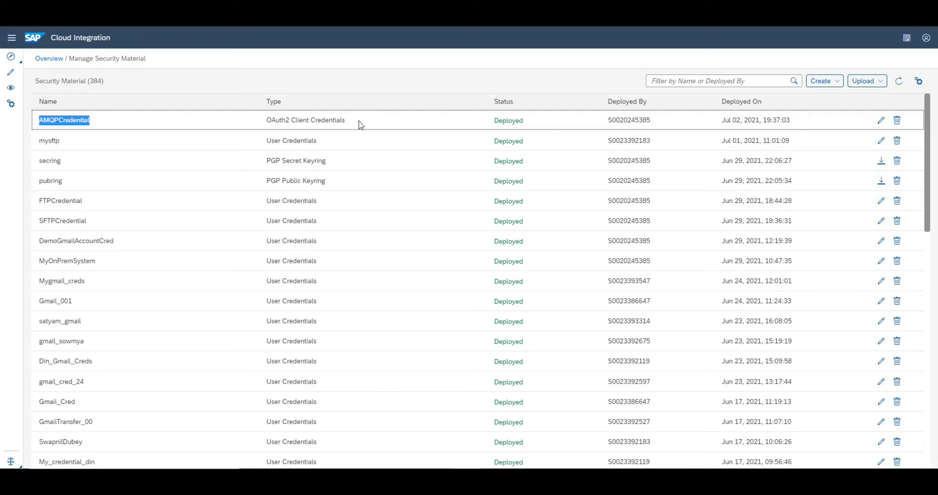
{"action": "key", "text": "ctrl+Tab"}
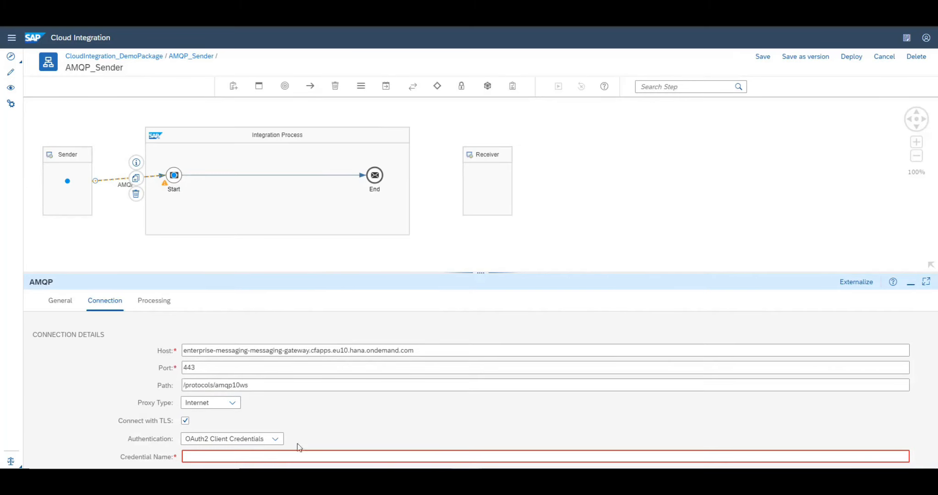
{"action": "left_click", "coordinate": [252, 455]}
{"action": "key", "text": "ctrl+v"}
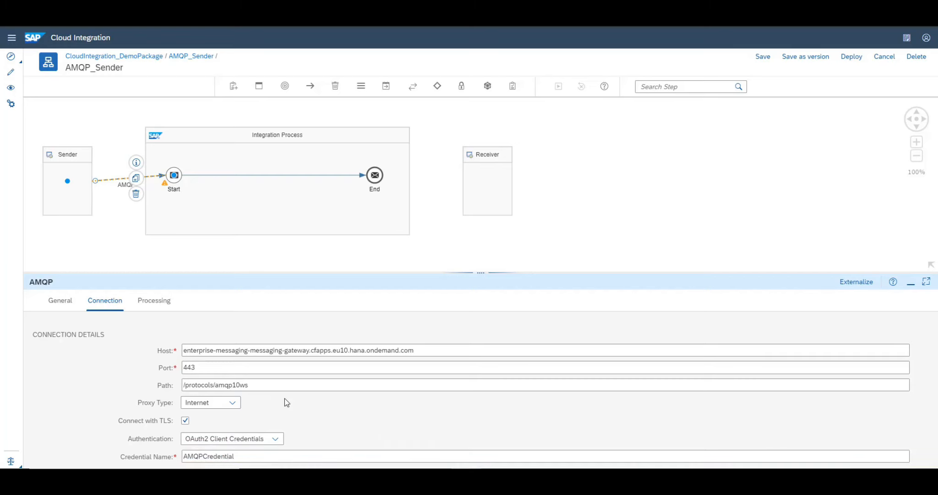
{"action": "left_click", "coordinate": [156, 300]}
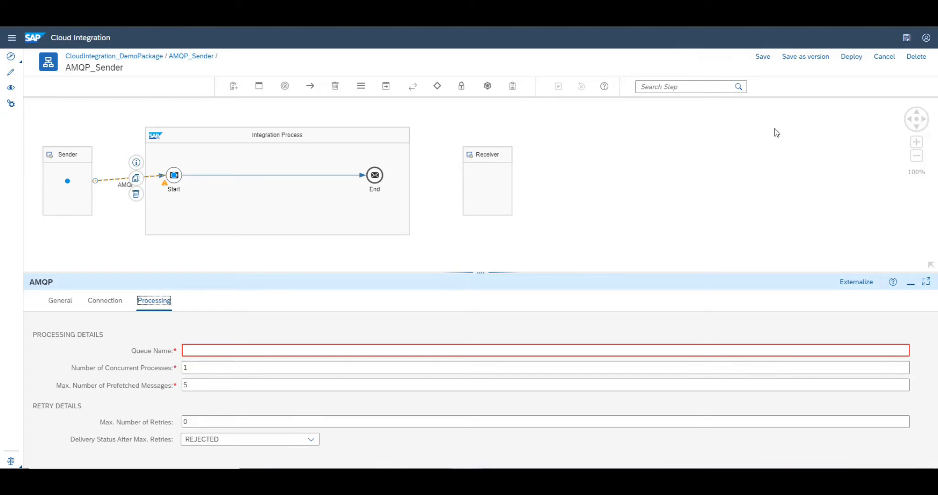
{"action": "left_click", "coordinate": [763, 58]}
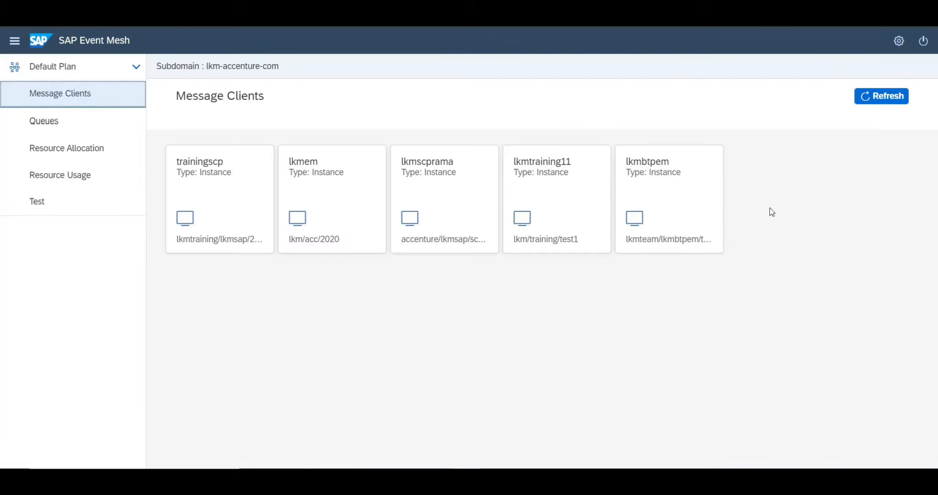
In SAP Event Mesh, open the queues of the lkmbtpem message client and copy the queue name lkmteam/lkmbtpem/testrama/demo
{"action": "left_click", "coordinate": [684, 188]}
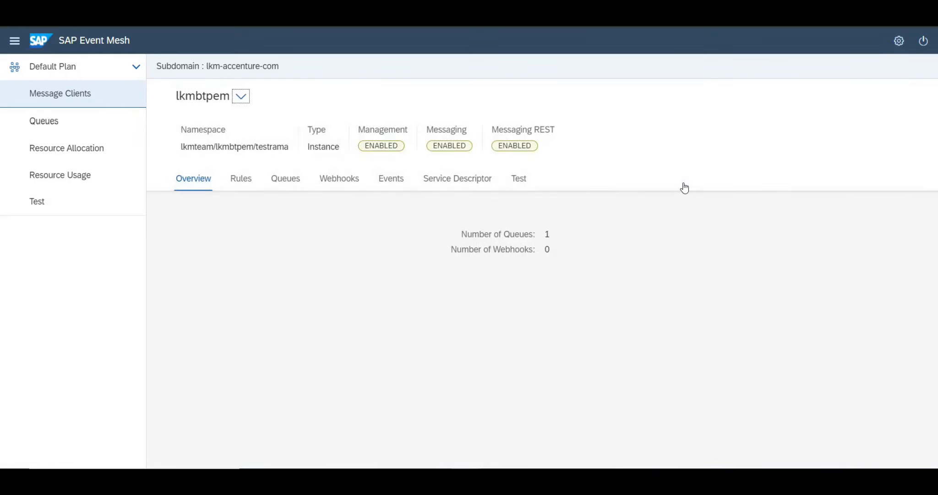
{"action": "left_click", "coordinate": [289, 183]}
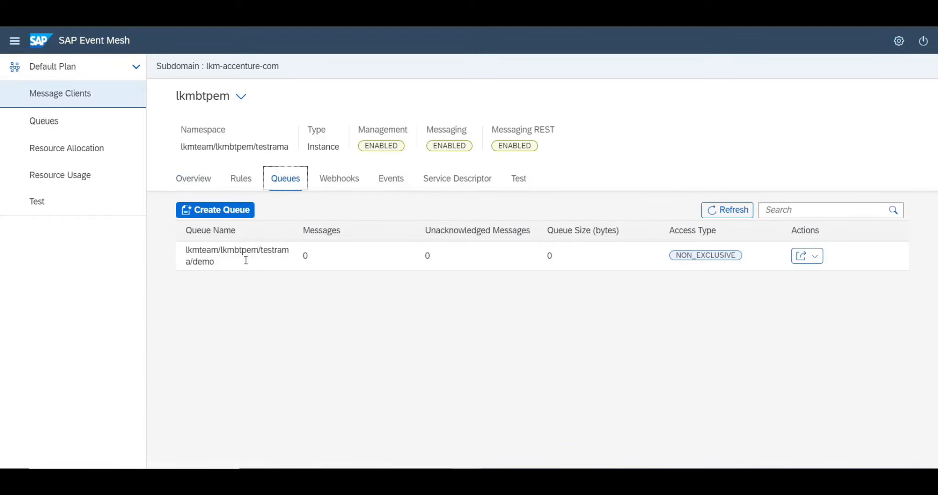
{"action": "left_click_drag", "start_coordinate": [221, 264], "coordinate": [186, 251]}
{"action": "key", "text": "ctrl+c"}
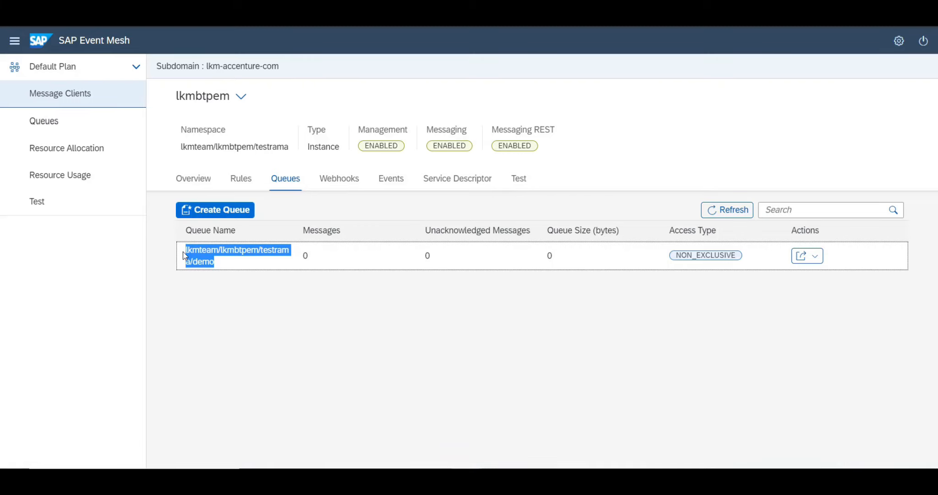
Back in Cloud Integration, set the AMQP channel's queue name to queue:lkmteam/lkmbtpem/testrama/demo
{"action": "key", "text": "alt+Tab"}
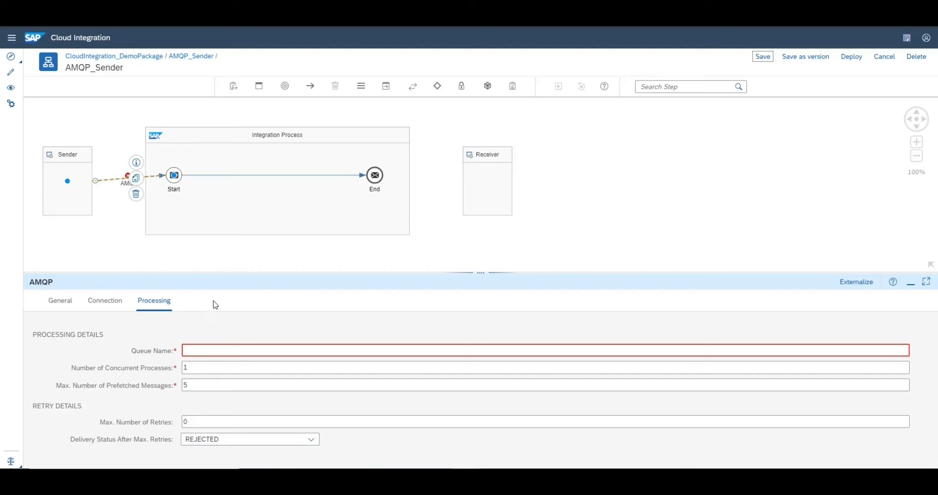
{"action": "left_click", "coordinate": [222, 348]}
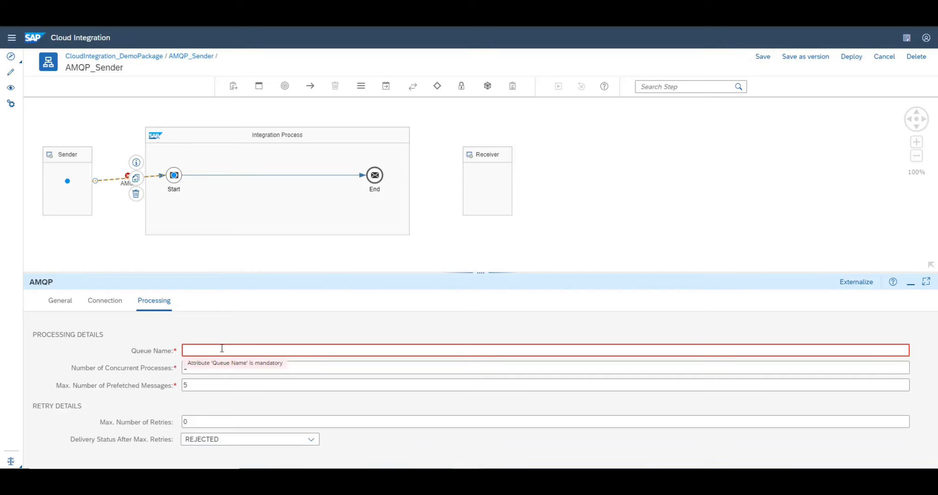
{"action": "type", "text": "queue:"}
{"action": "key", "text": "ctrl+v"}
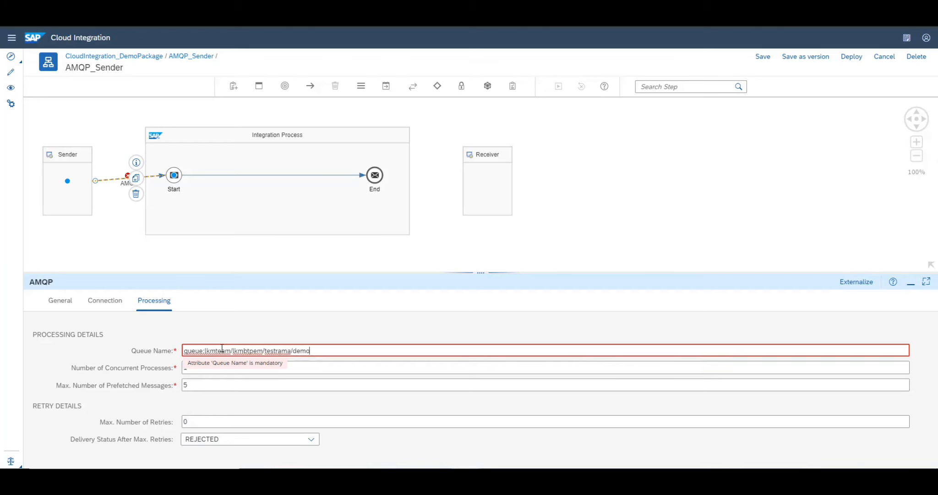
{"action": "left_click_drag", "start_coordinate": [206, 351], "coordinate": [172, 360]}
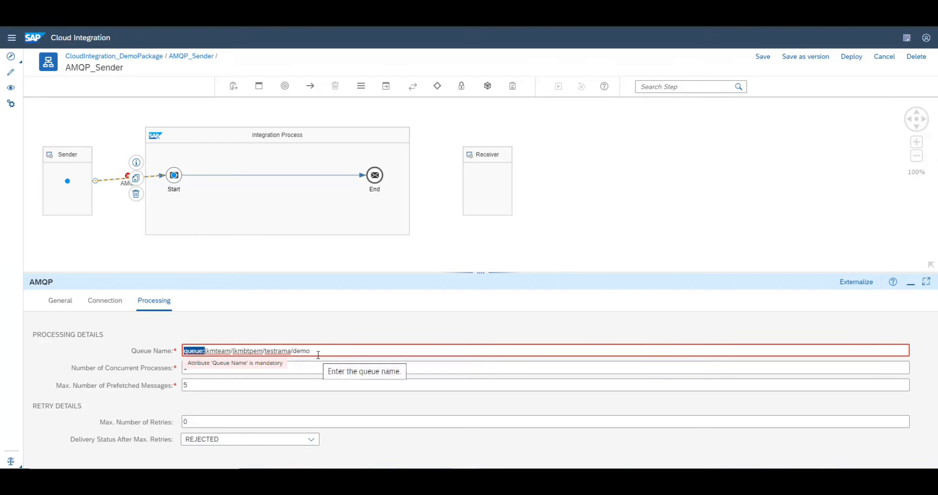
{"action": "left_click", "coordinate": [339, 330]}
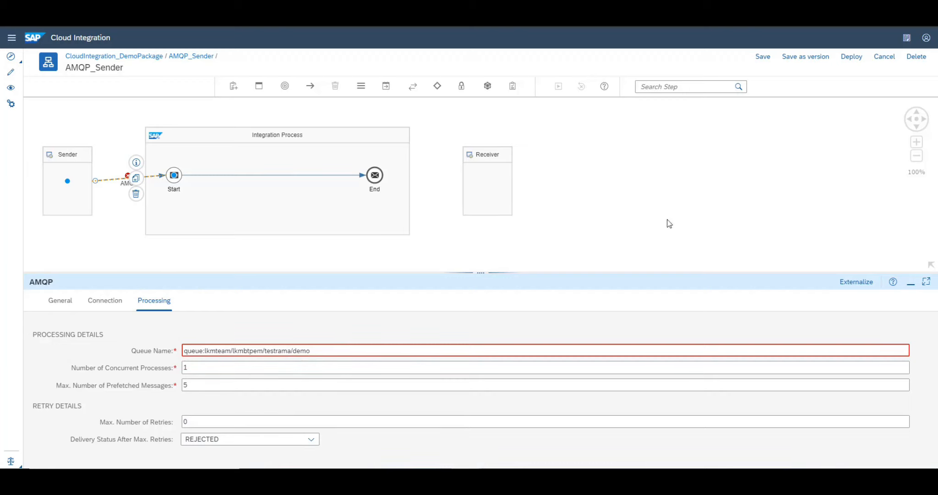
Save the AMQP_Sender integration flow, then switch to SAP Event Mesh and refresh the queue list of the lkmbtpem message client
{"action": "left_click", "coordinate": [762, 58]}
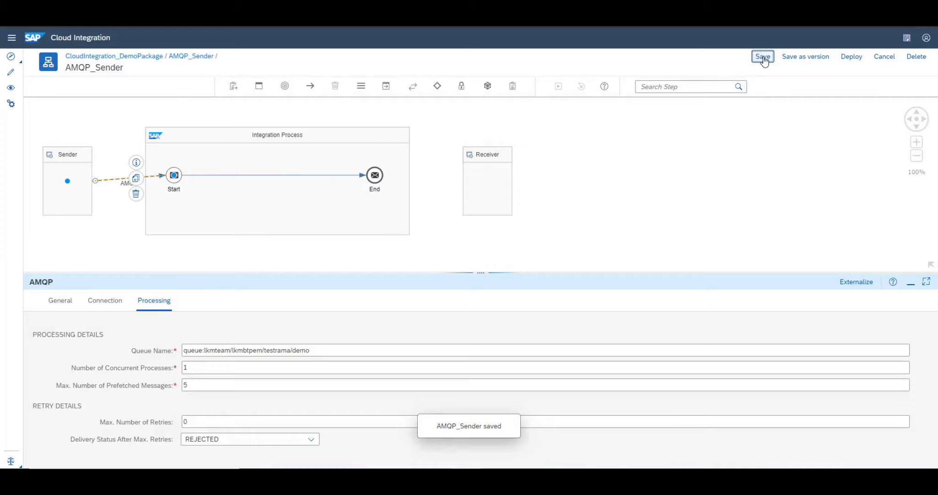
{"action": "key", "text": "alt+Tab"}
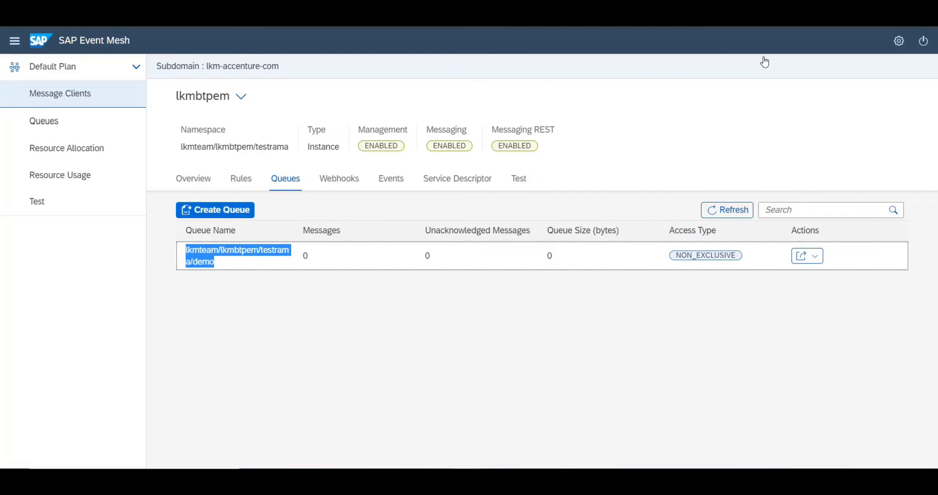
{"action": "left_click", "coordinate": [678, 113]}
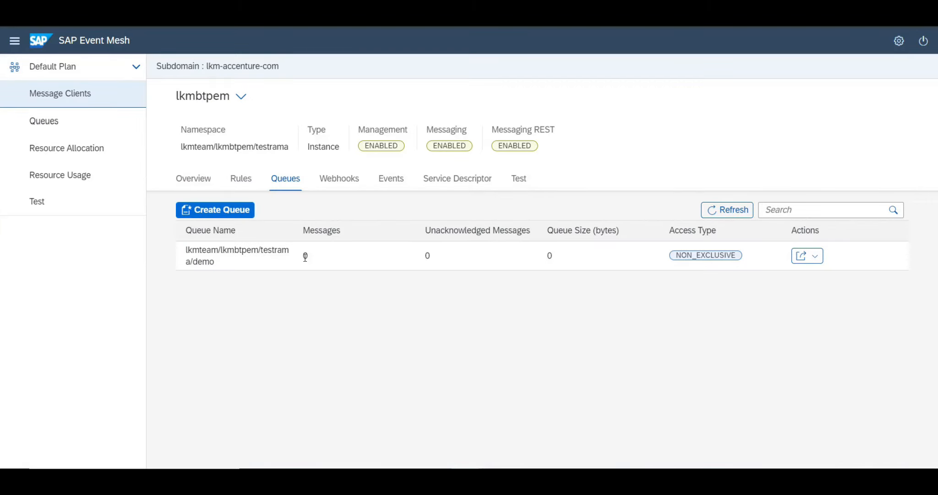
{"action": "left_click", "coordinate": [715, 213]}
Back in Cloud Integration, deploy the AMQP_Sender integration flow and acknowledge the deployment
{"action": "key", "text": "ctrl+Tab"}
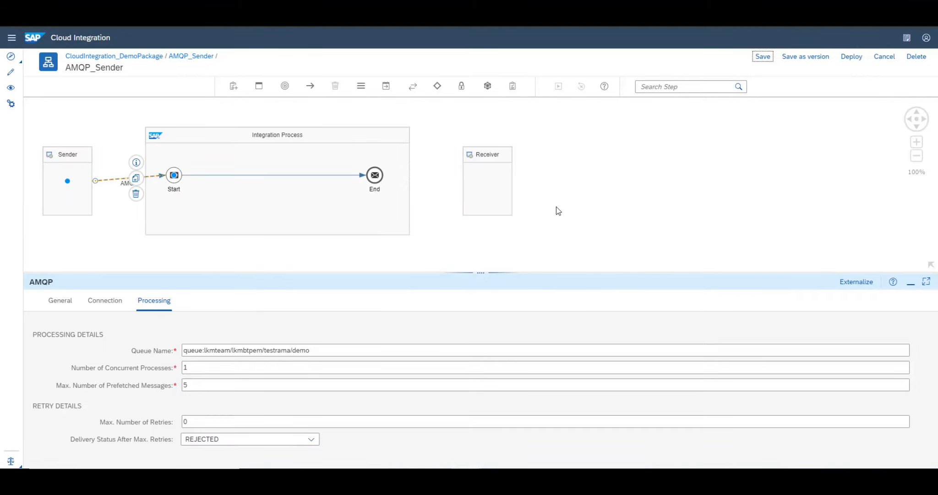
{"action": "left_click", "coordinate": [849, 61]}
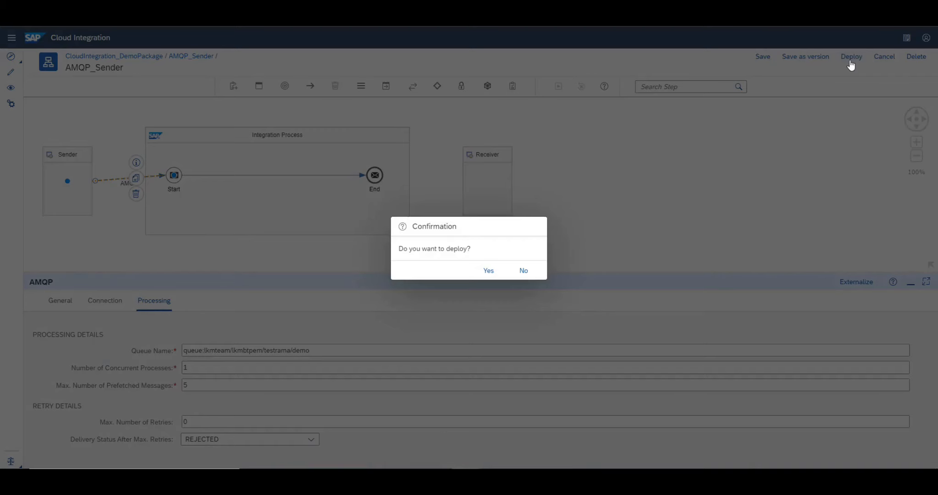
{"action": "left_click", "coordinate": [491, 272]}
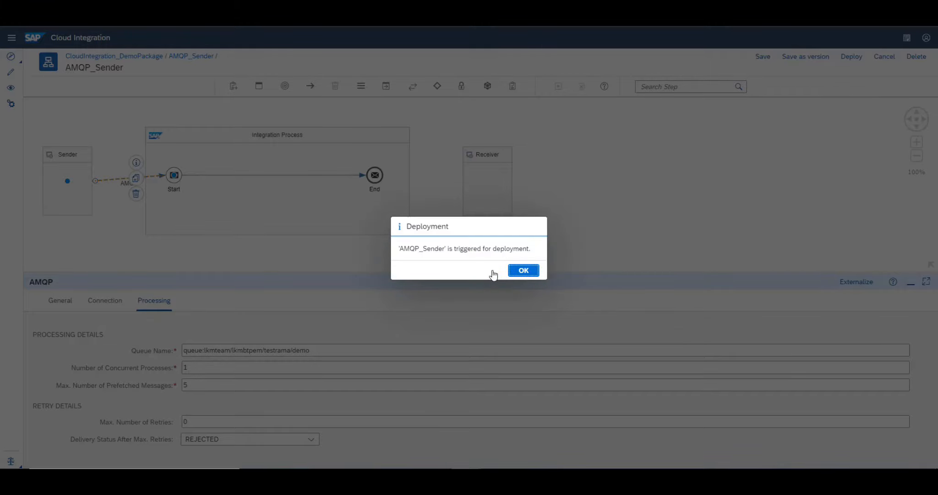
{"action": "left_click", "coordinate": [526, 272]}
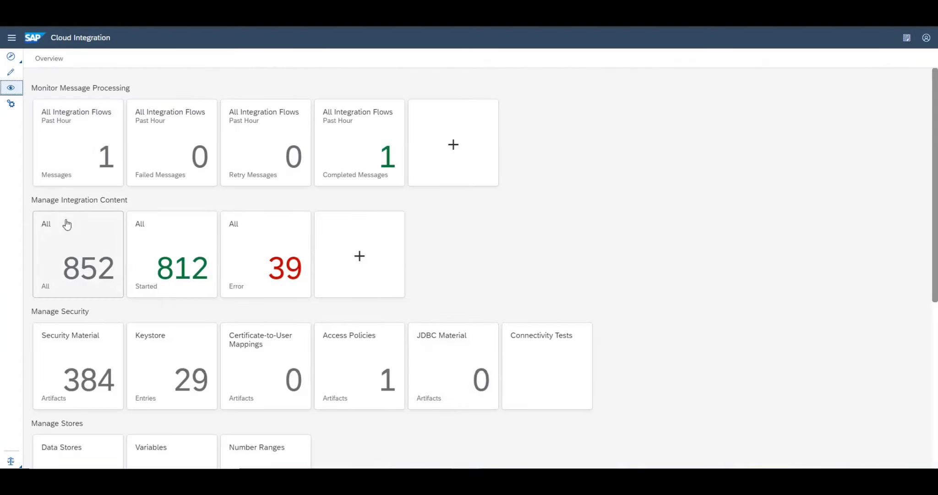
Find the deployed AMQP_Sender flow among all managed integration content and set its log level to Trace
{"action": "left_click", "coordinate": [76, 251]}
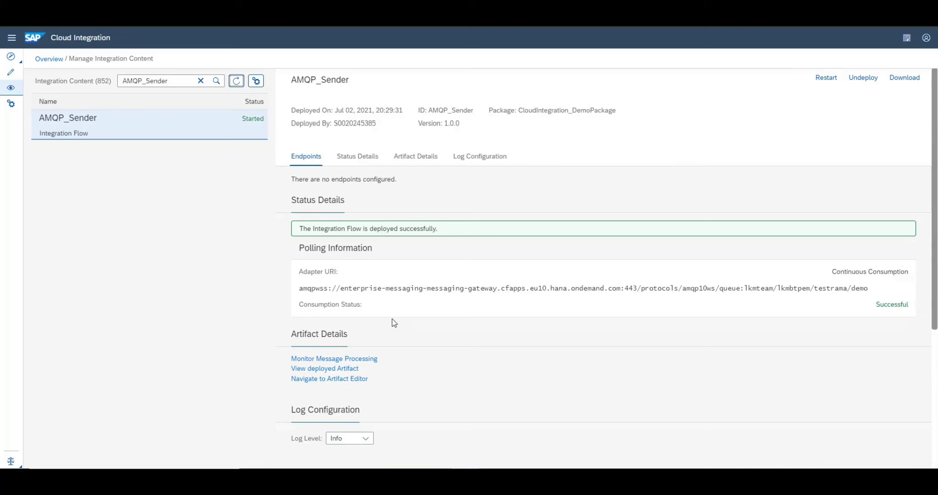
{"action": "left_click", "coordinate": [365, 438]}
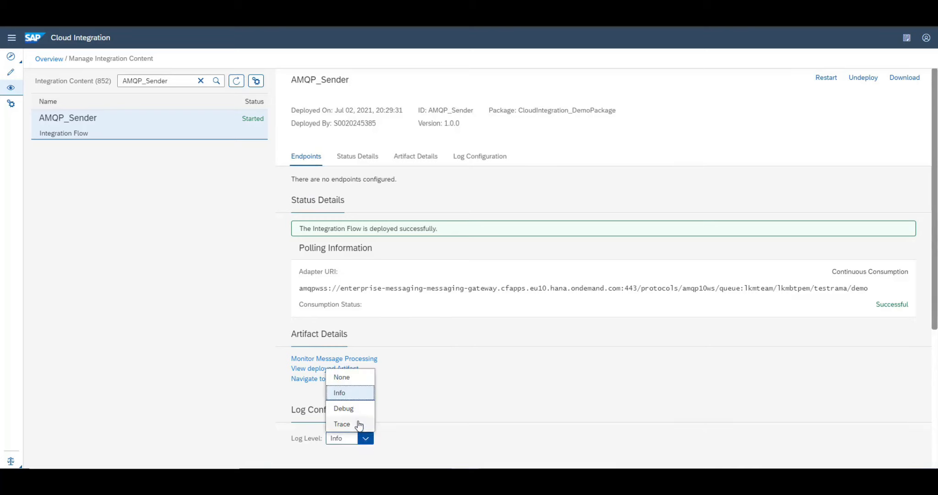
{"action": "left_click", "coordinate": [354, 424]}
{"action": "left_click", "coordinate": [519, 277]}
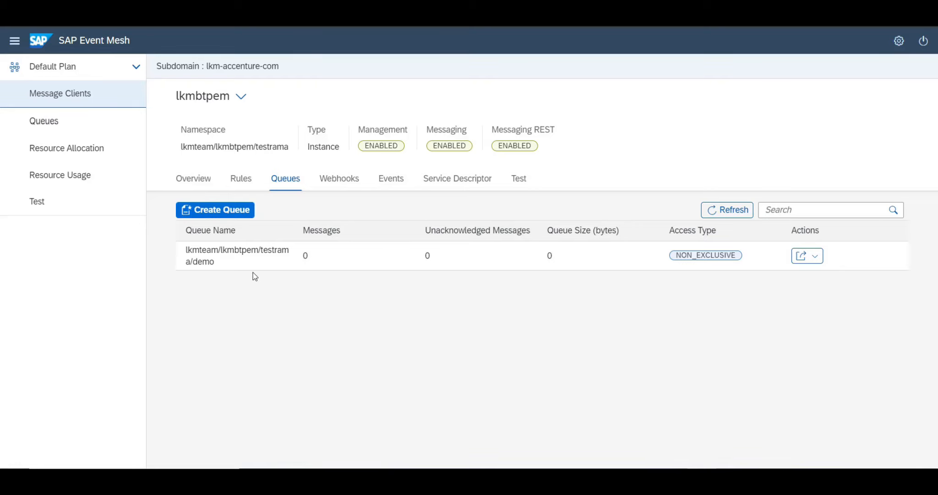
In SAP Event Mesh, publish the test message "This is message for testing AMQP Sender Adapter" to the queue lkmteam/lkmbtpem/testrama/demo
{"action": "left_click", "coordinate": [519, 182]}
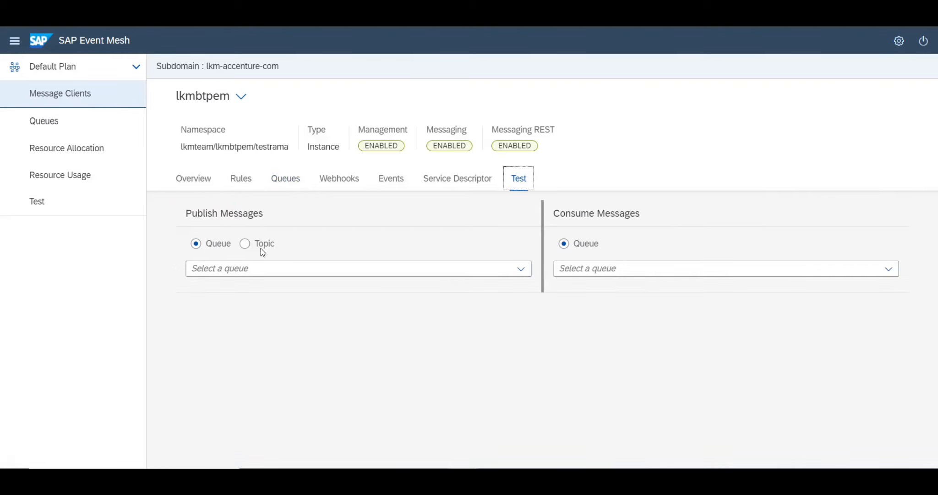
{"action": "left_click", "coordinate": [521, 269]}
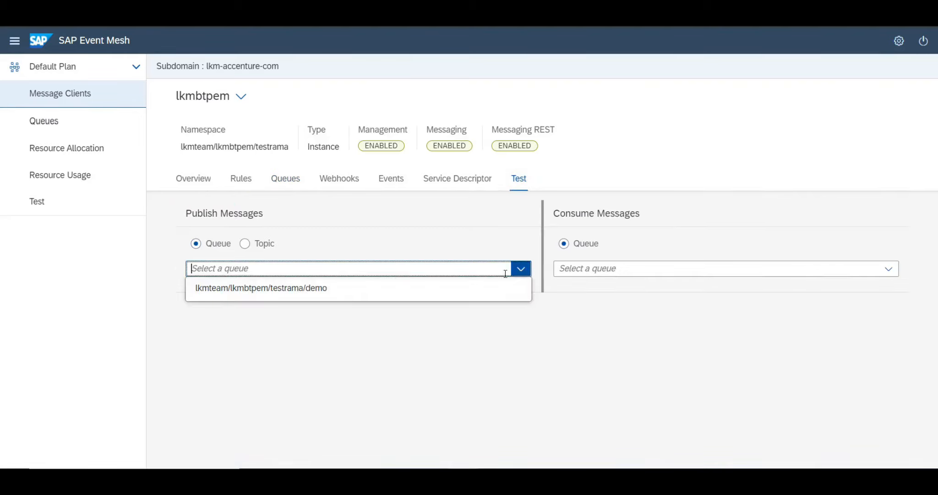
{"action": "left_click", "coordinate": [485, 289]}
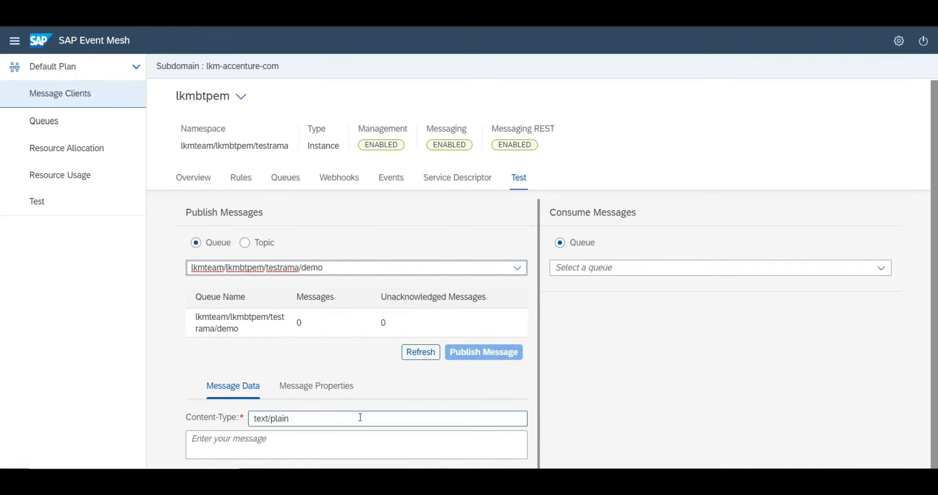
{"action": "left_click", "coordinate": [283, 442]}
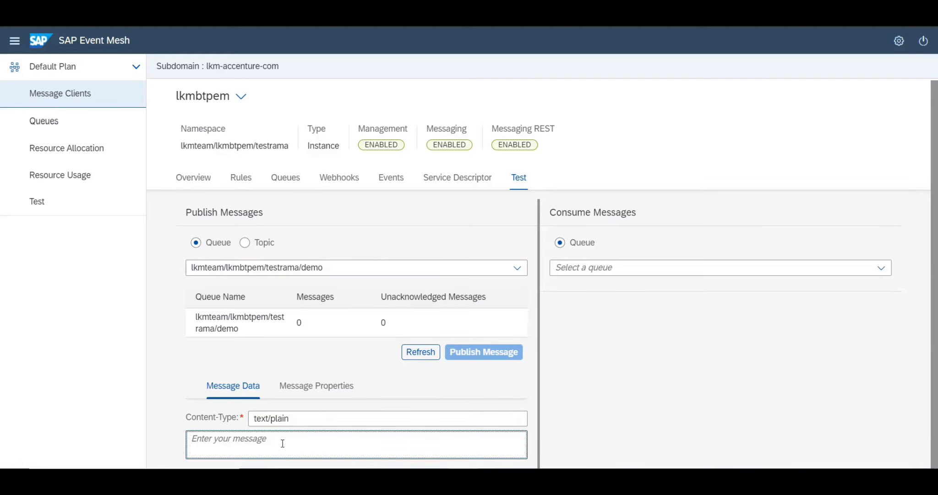
{"action": "type", "text": "This is message for testing AMQP Sender Adapter"}
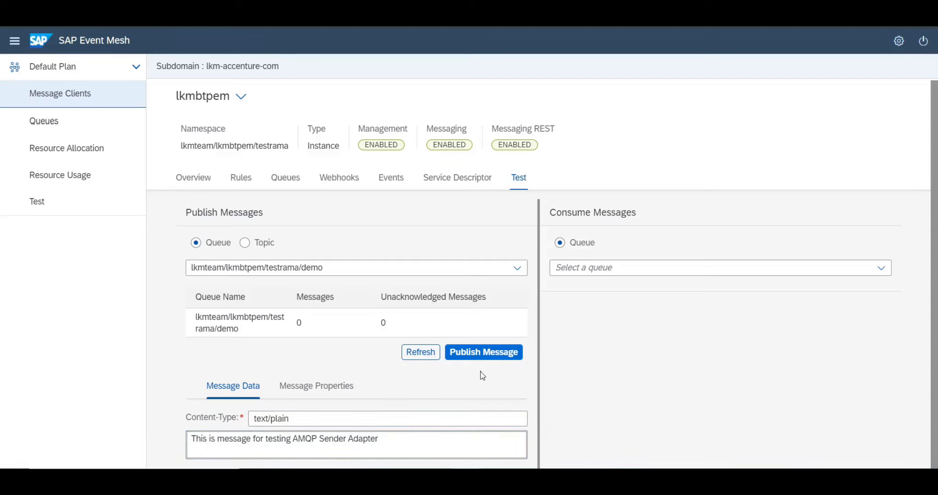
{"action": "left_click", "coordinate": [481, 354]}
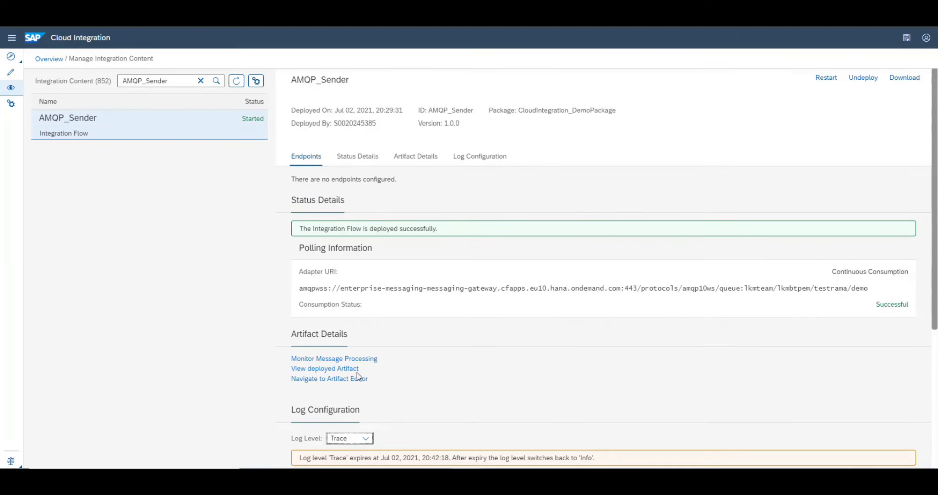
In Cloud Integration, open the trace of the processed AMQP_Sender message and view the message payload before the End step
{"action": "left_click", "coordinate": [350, 358]}
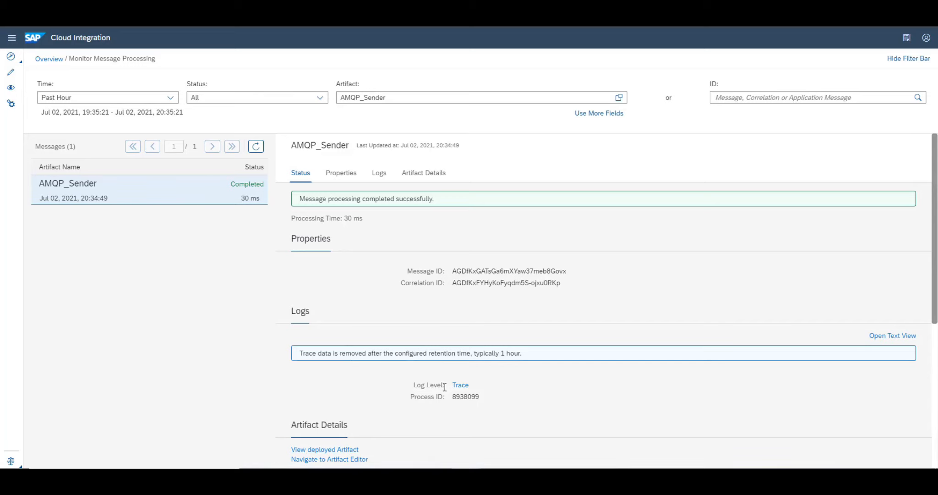
{"action": "left_click", "coordinate": [460, 385]}
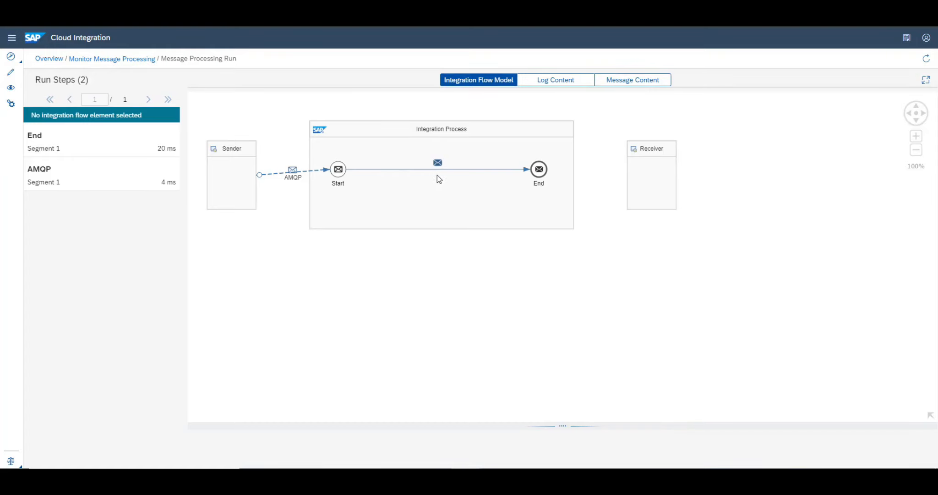
{"action": "left_click", "coordinate": [540, 172]}
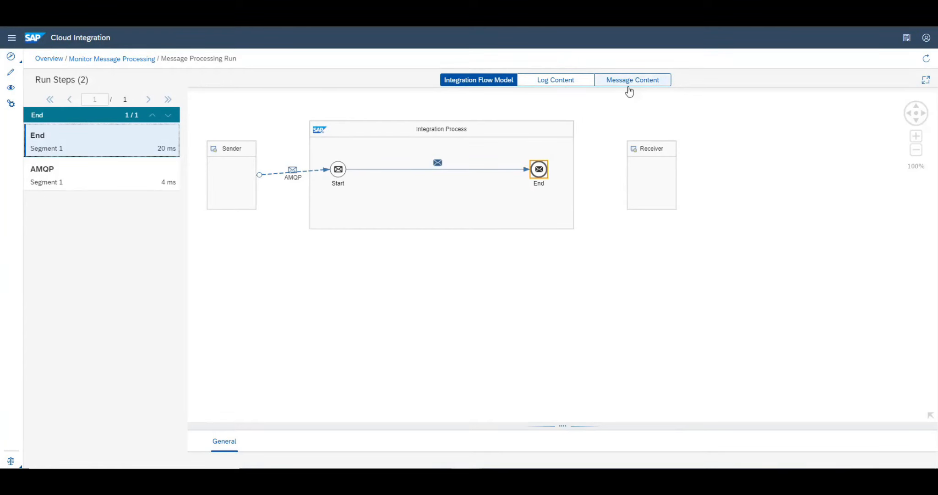
{"action": "left_click", "coordinate": [629, 89]}
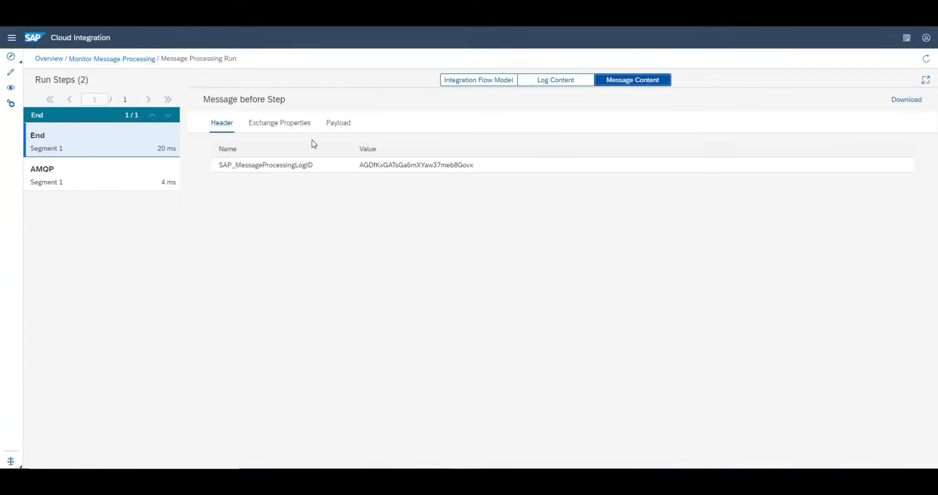
{"action": "left_click", "coordinate": [339, 123]}
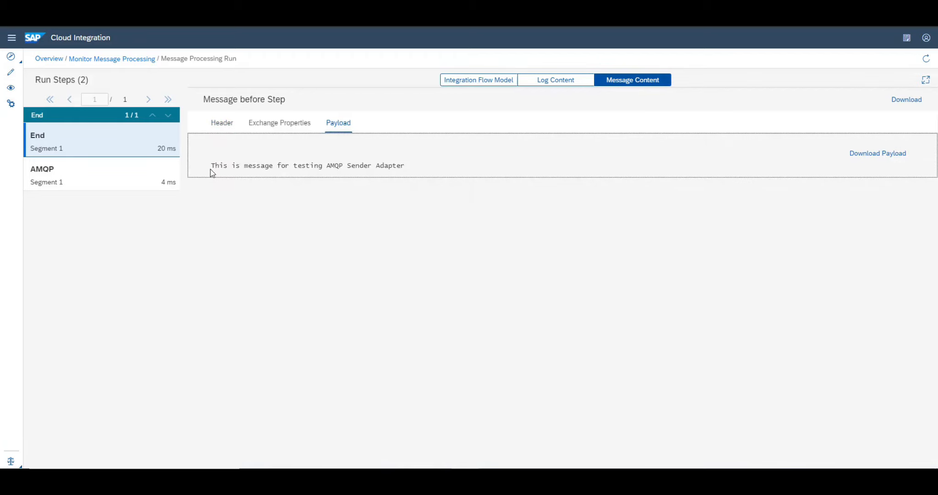